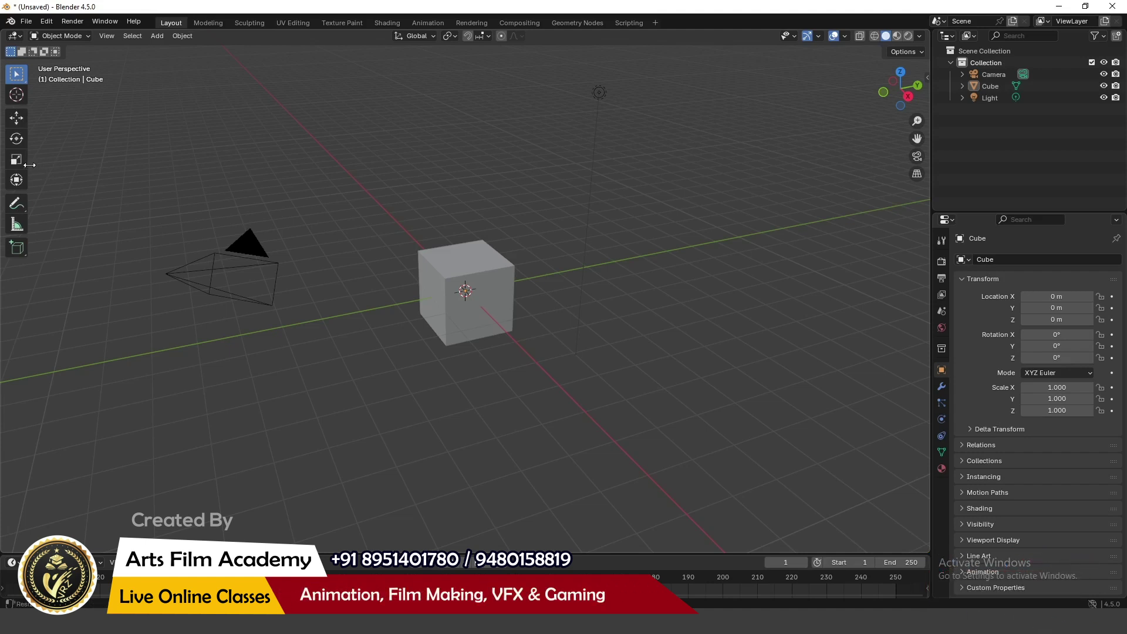
Widen the tool shelf to show names, narrow it, collapse it, toggle it with T, and restore it
left_click_drag(41, 166, 105, 167)
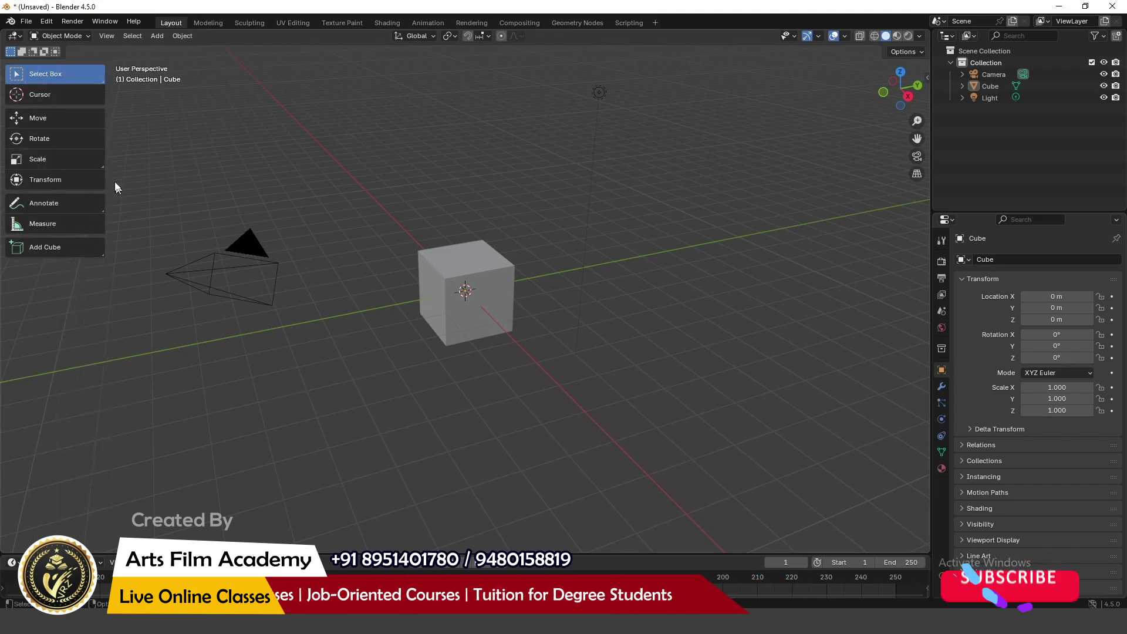
left_click_drag(105, 156, 33, 162)
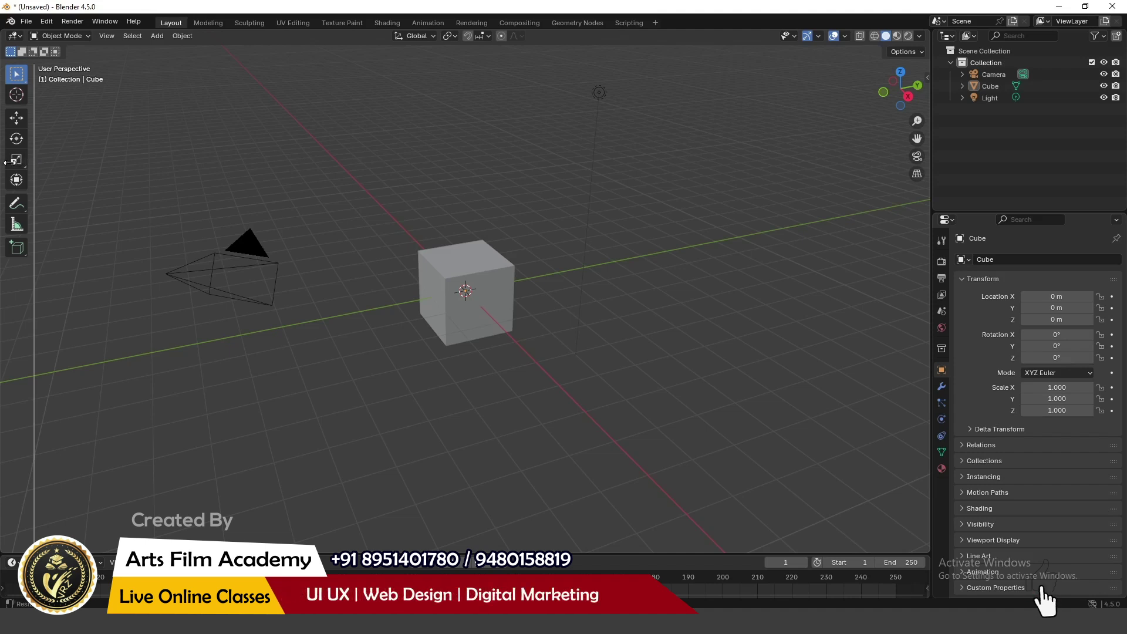
left_click_drag(28, 162, 3, 162)
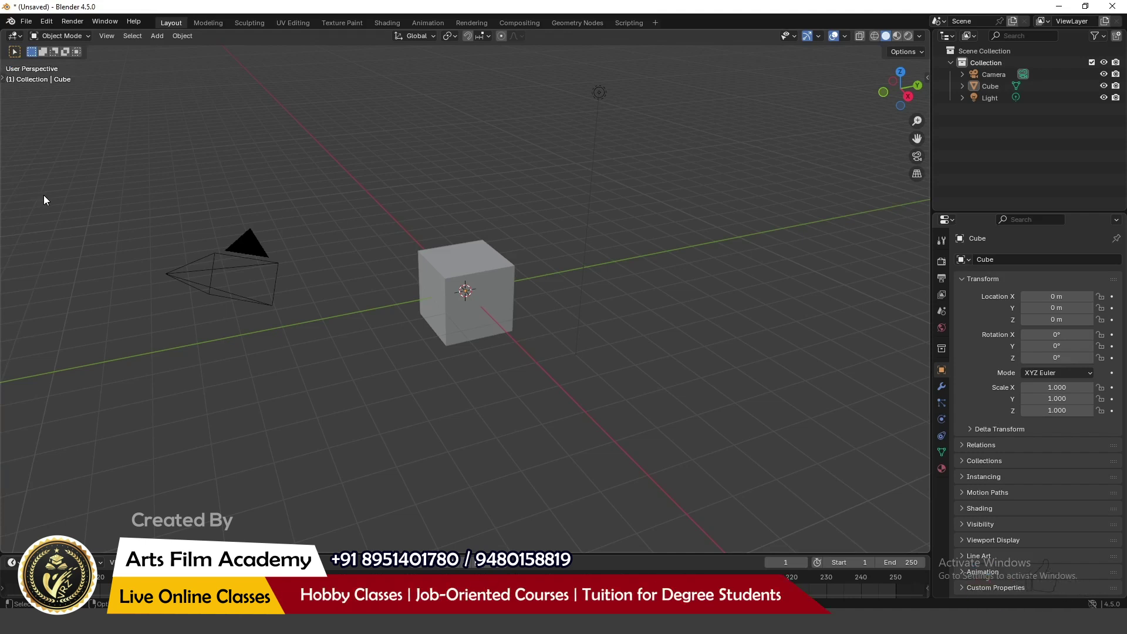
key("t")
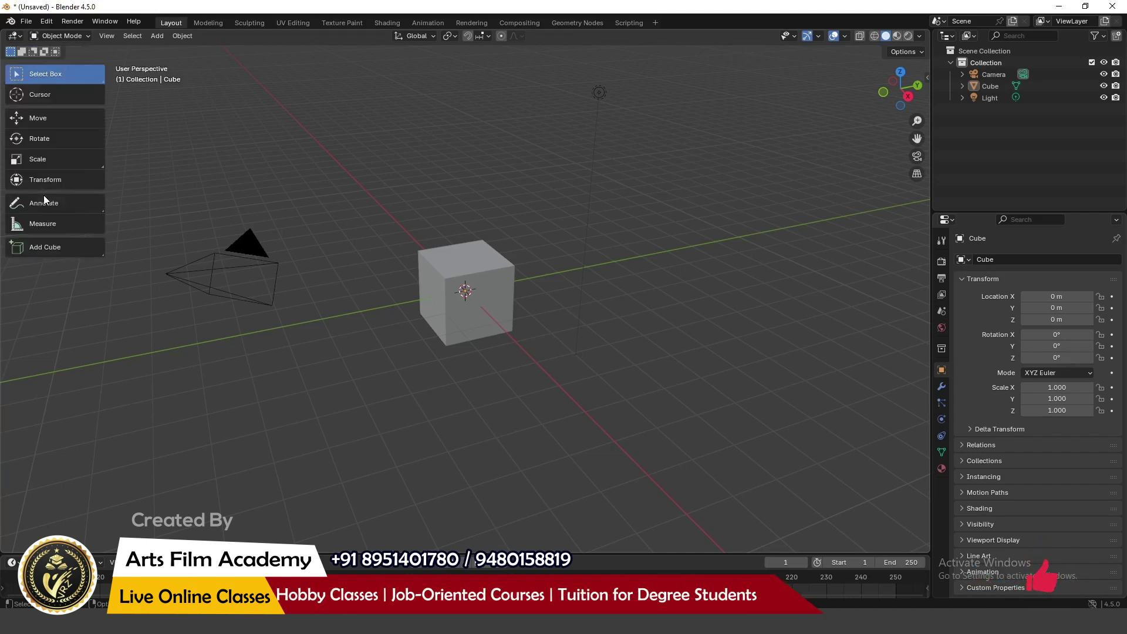
key("t")
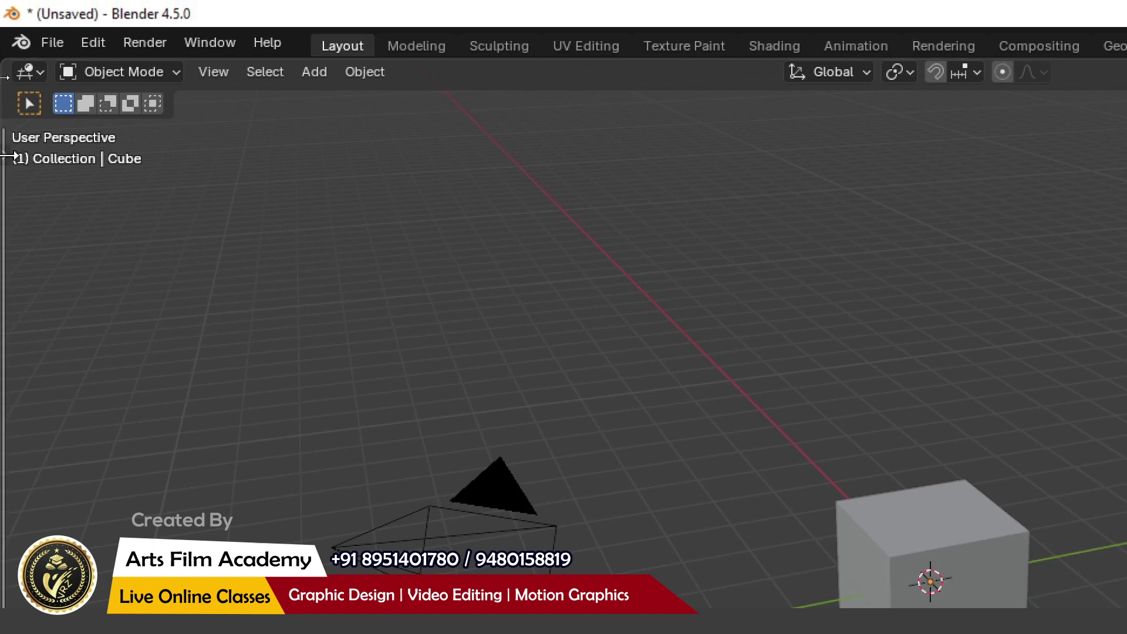
left_click_drag(6, 155, 10, 159)
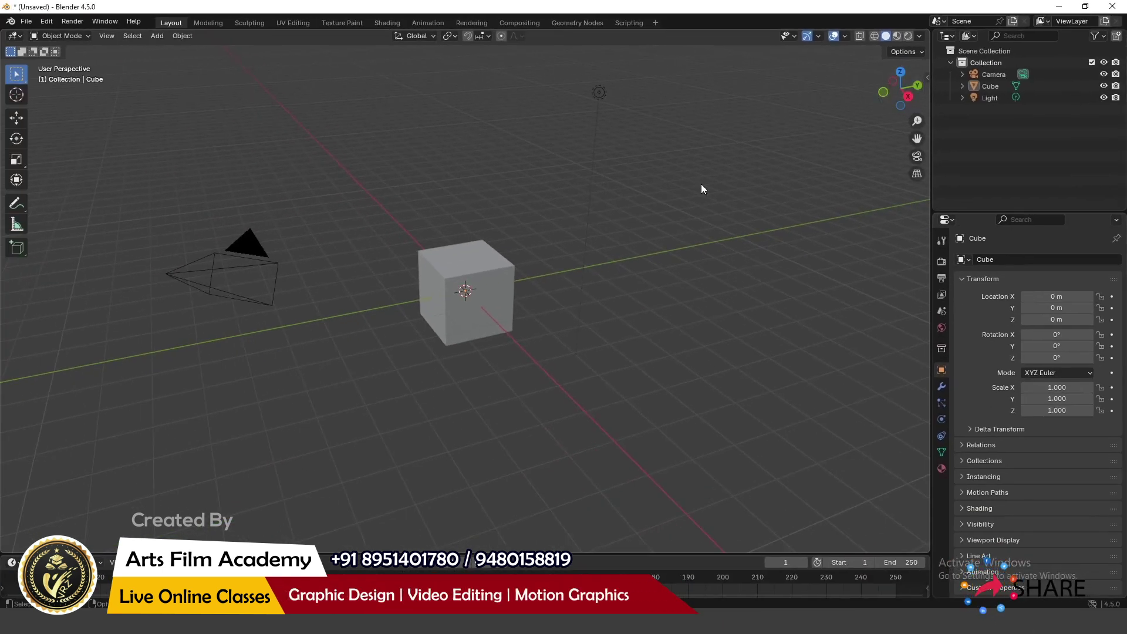
Browse the sidebar's Item, Tool and View tabs, make Rotate the active tool, then close the sidebar
key("n")
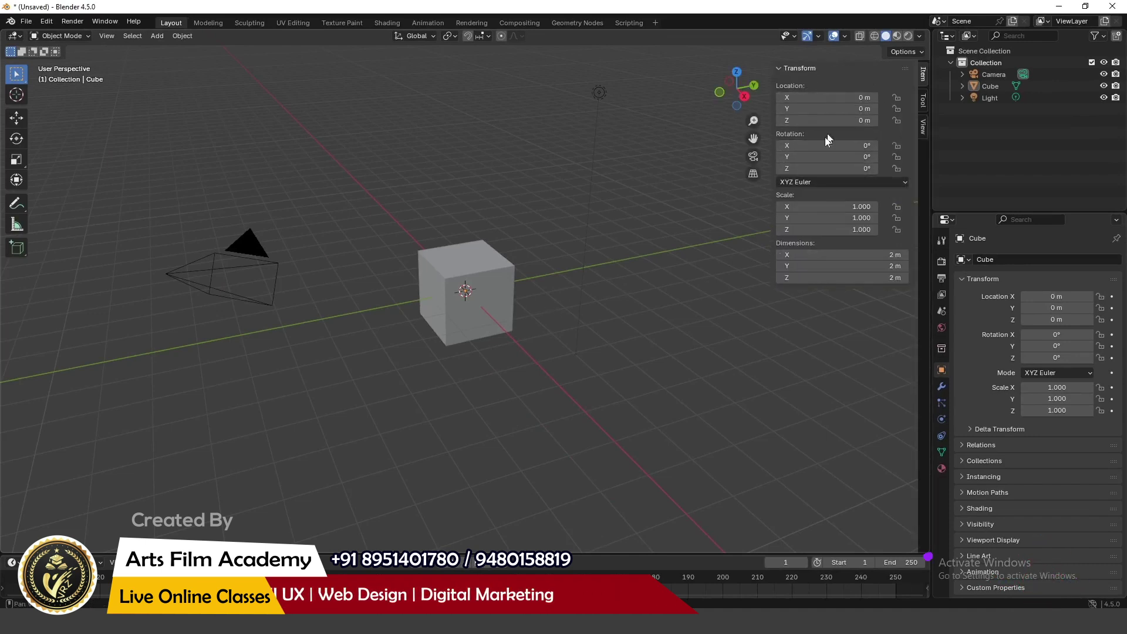
left_click(924, 104)
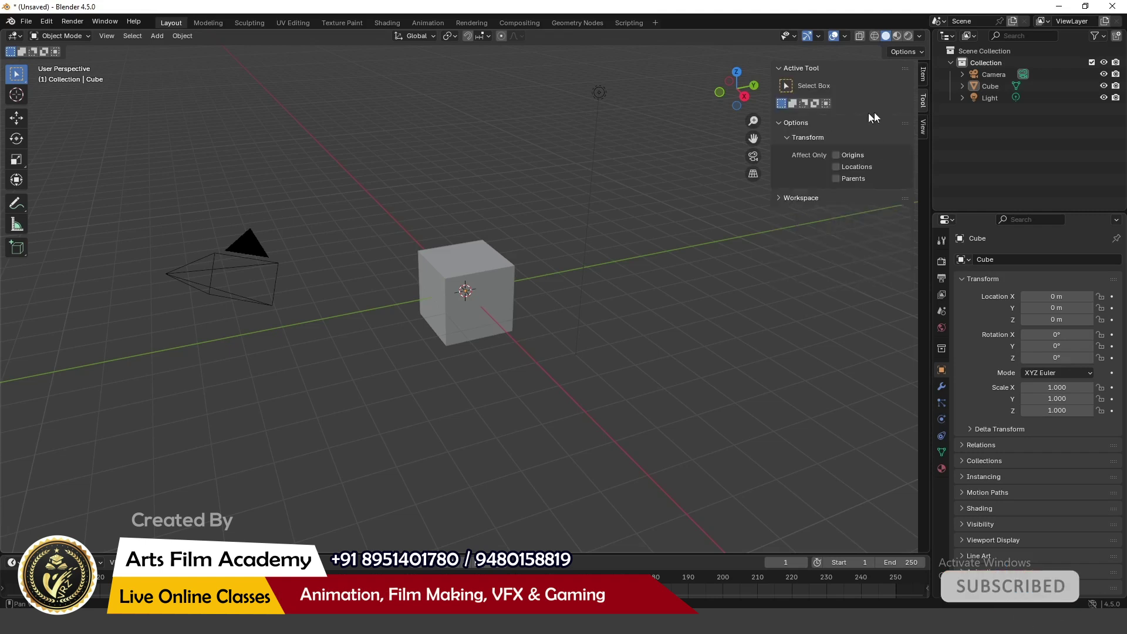
left_click(17, 118)
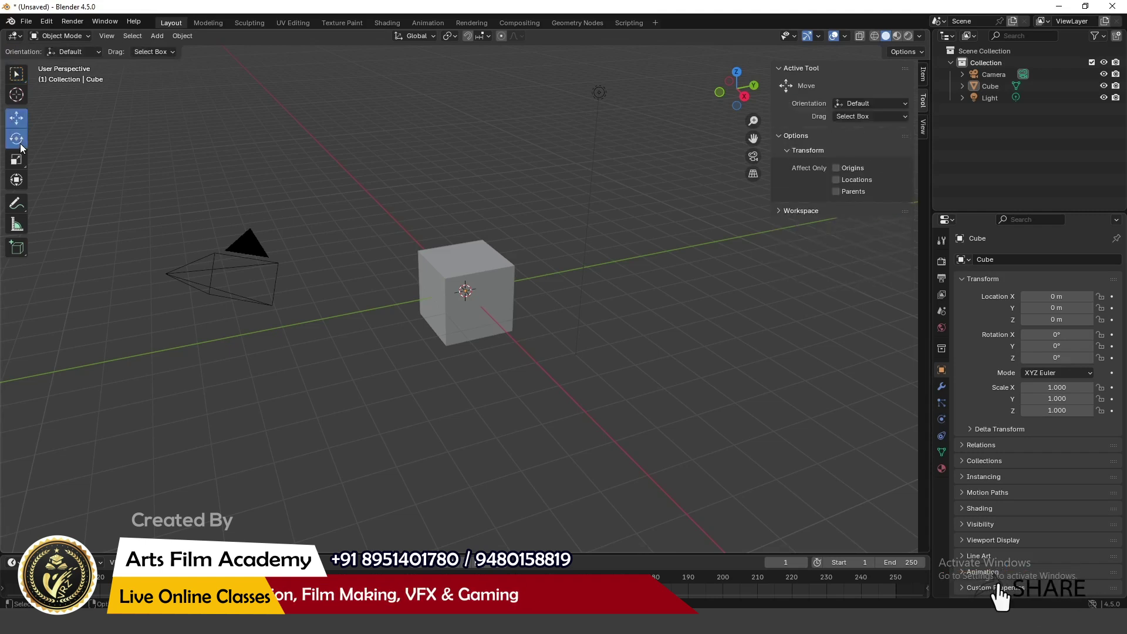
left_click(921, 130)
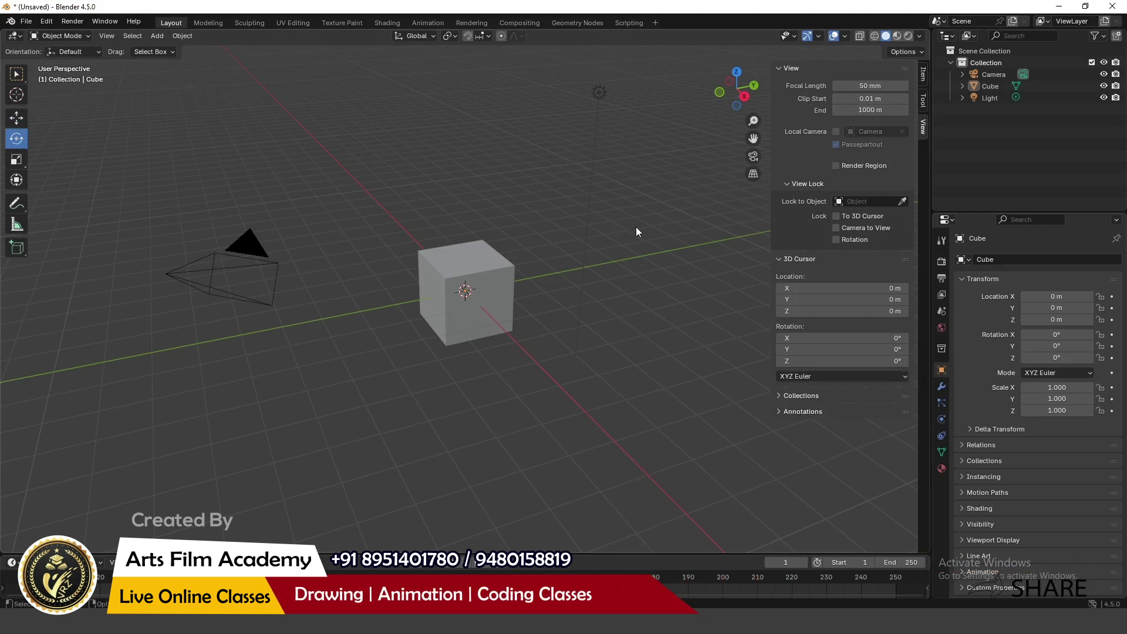
key("n")
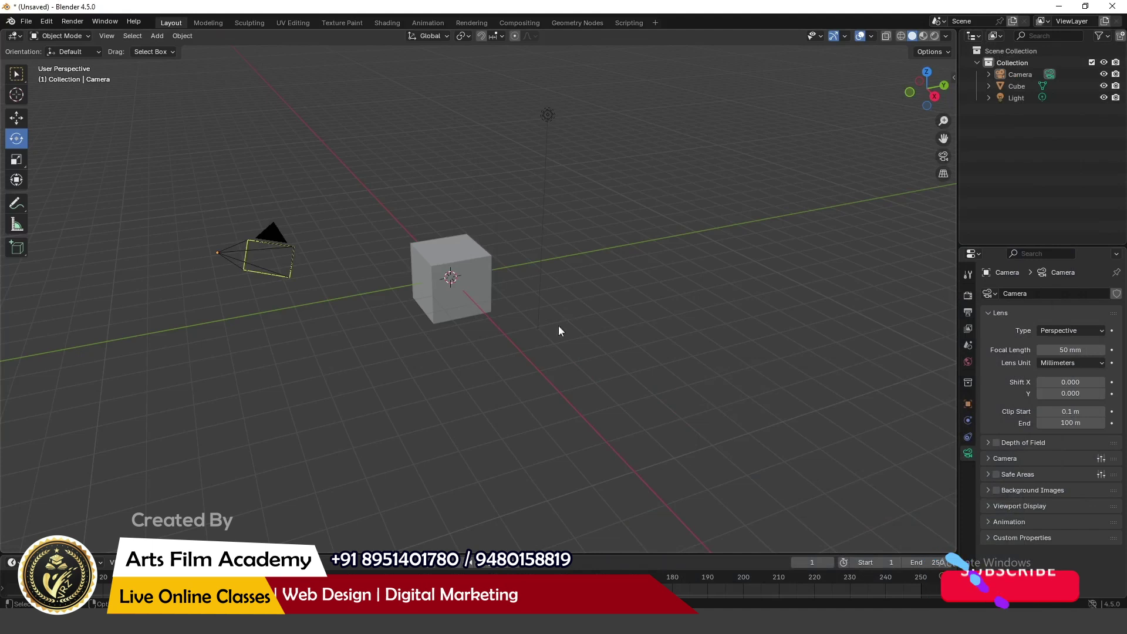
Select the Cube in the Outliner, then hide and unhide the Cube and the Camera
middle_click_drag(581, 343, 512, 218)
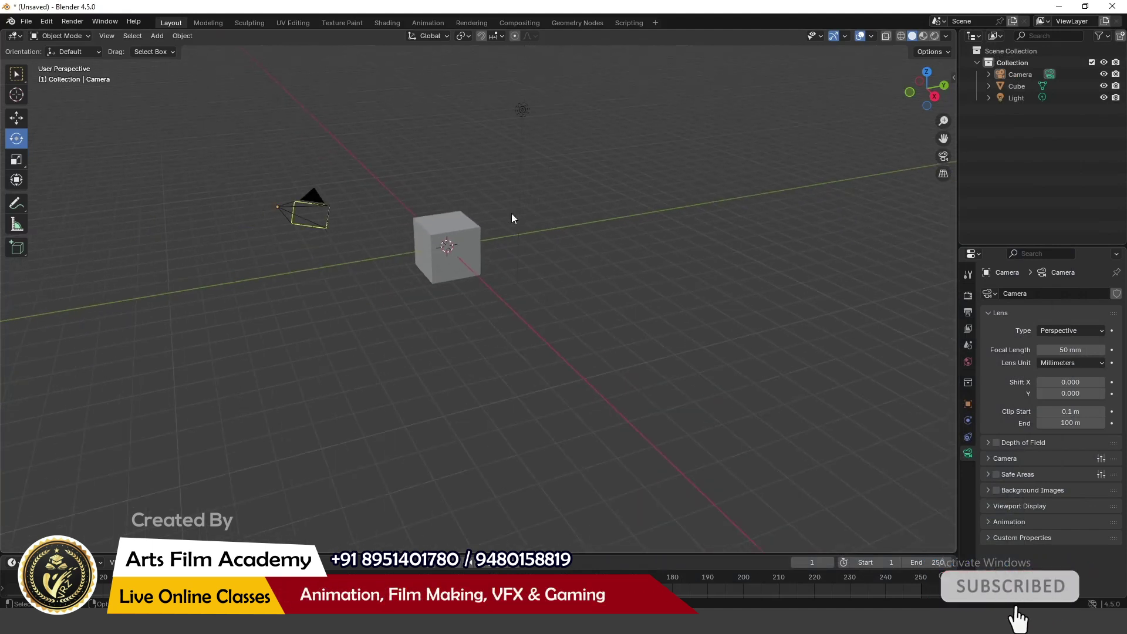
left_click(457, 219)
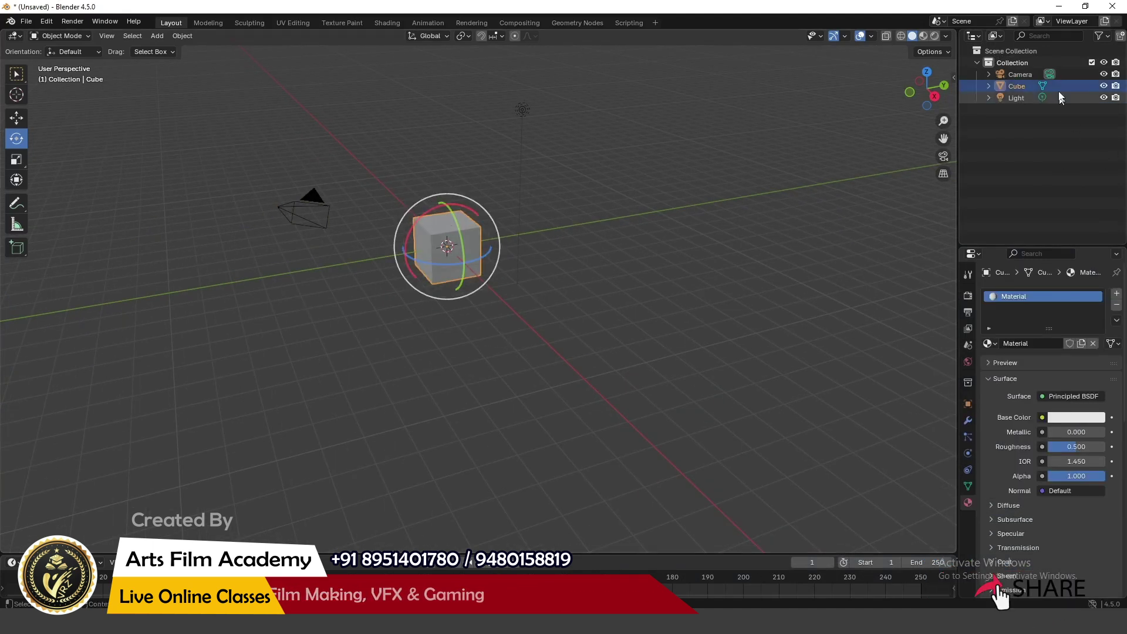
left_click(1104, 86)
left_click(1104, 86)
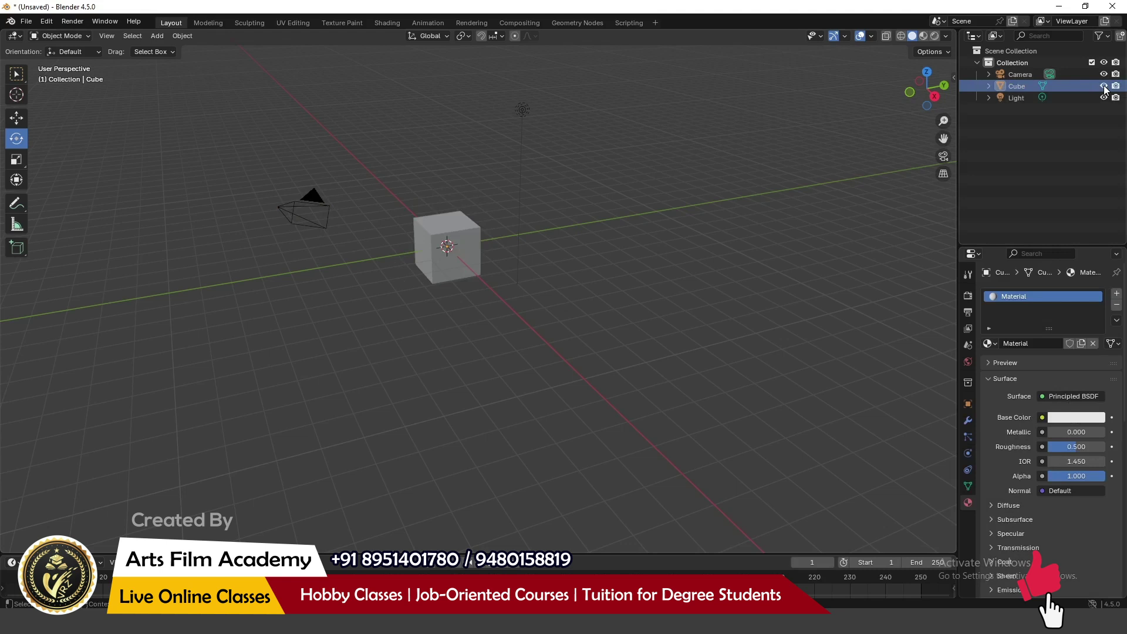
left_click(1103, 74)
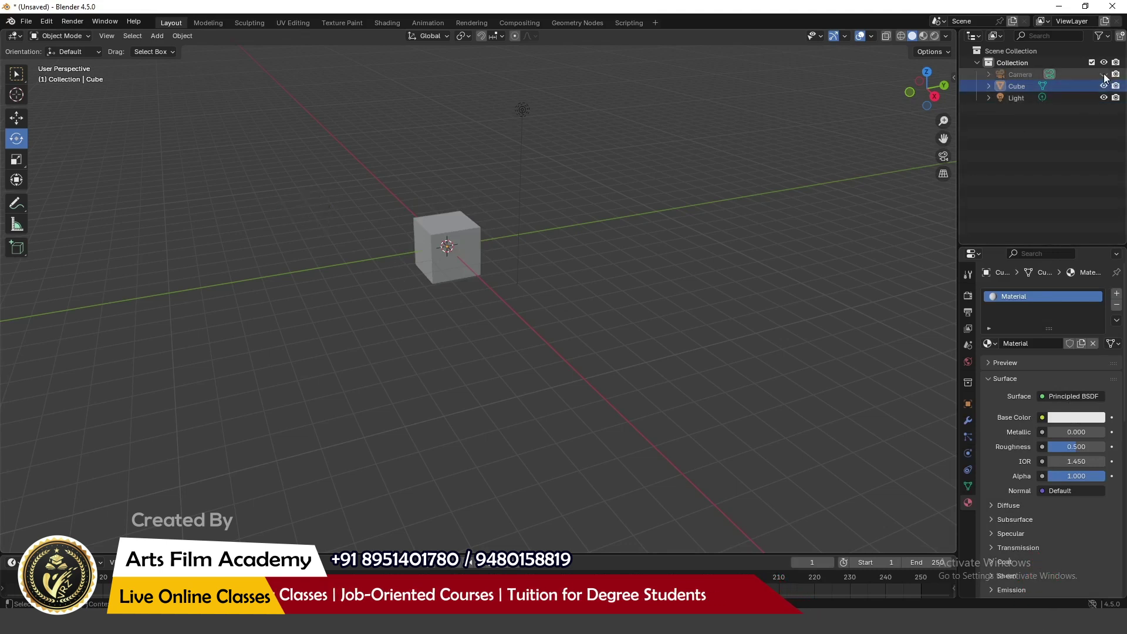
left_click(1103, 74)
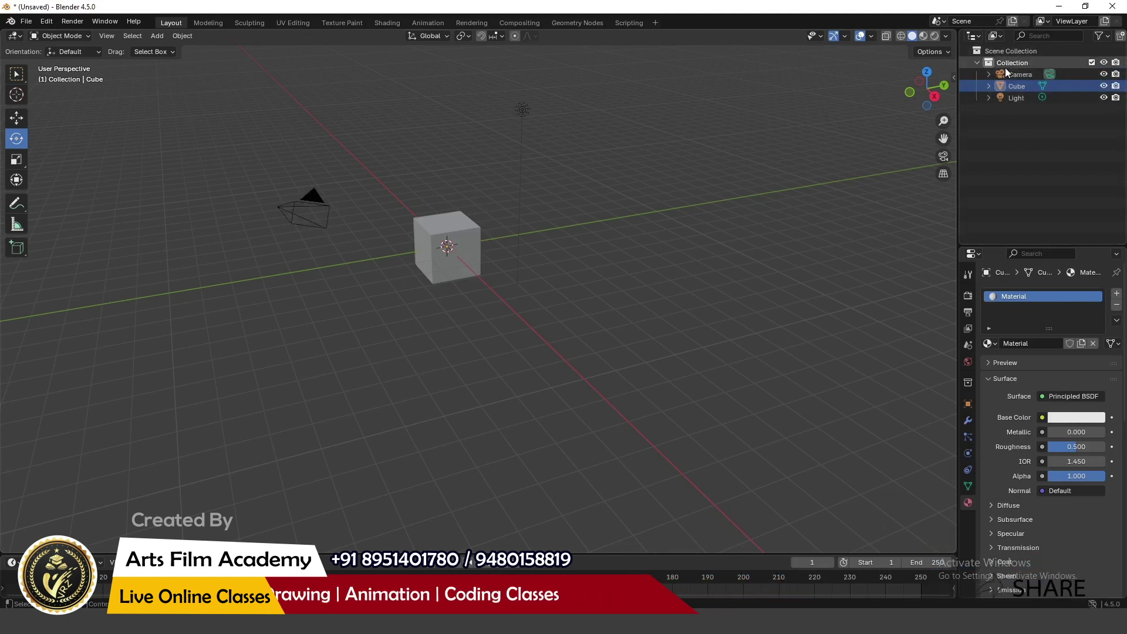
Select the Light, Cube and Camera in turn to view their properties, then deselect everything
left_click(1013, 168)
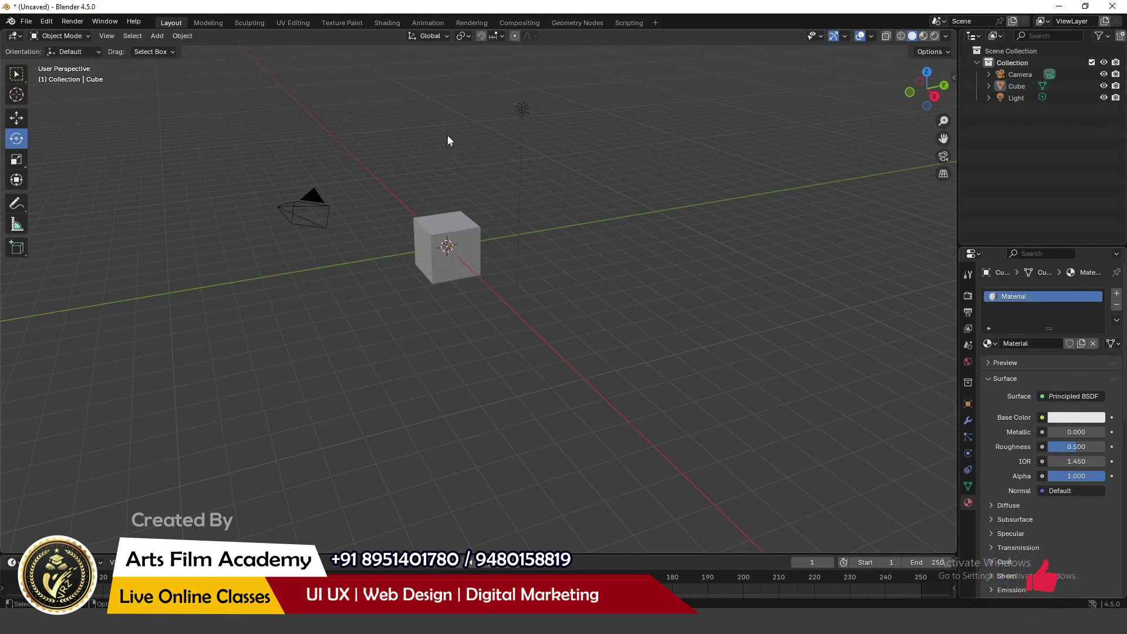
left_click(513, 114)
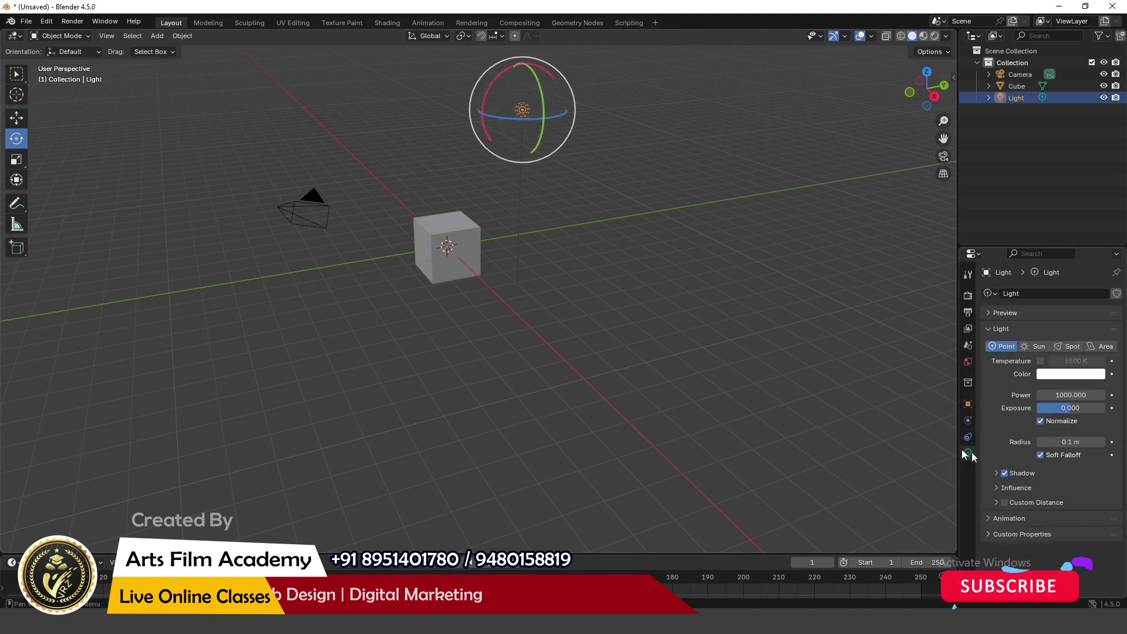
left_click(456, 237)
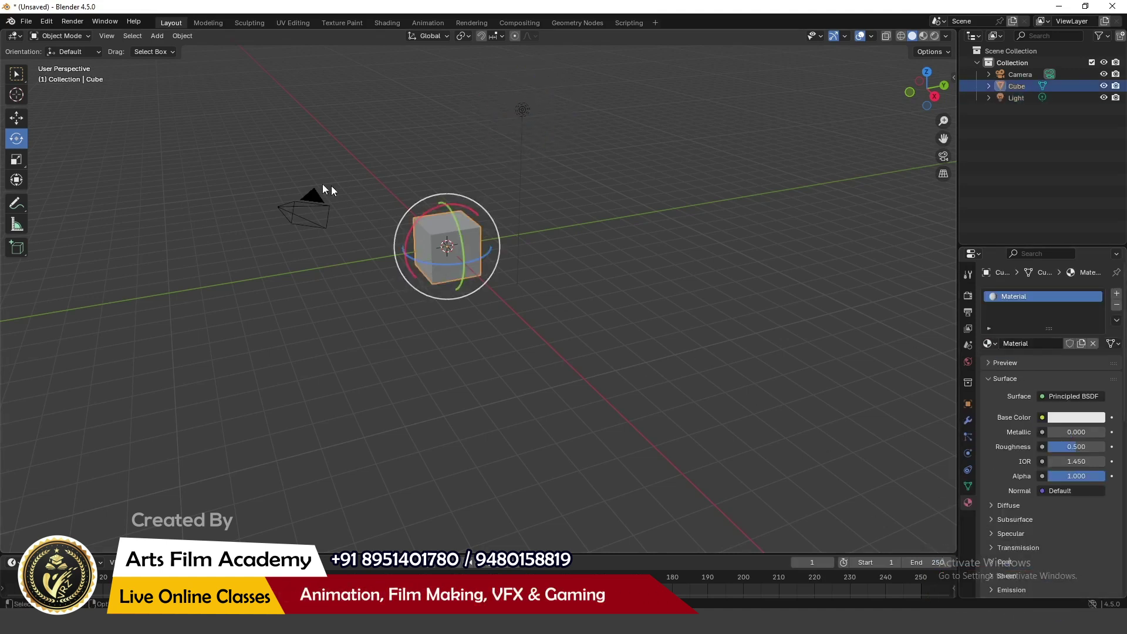
left_click(283, 209)
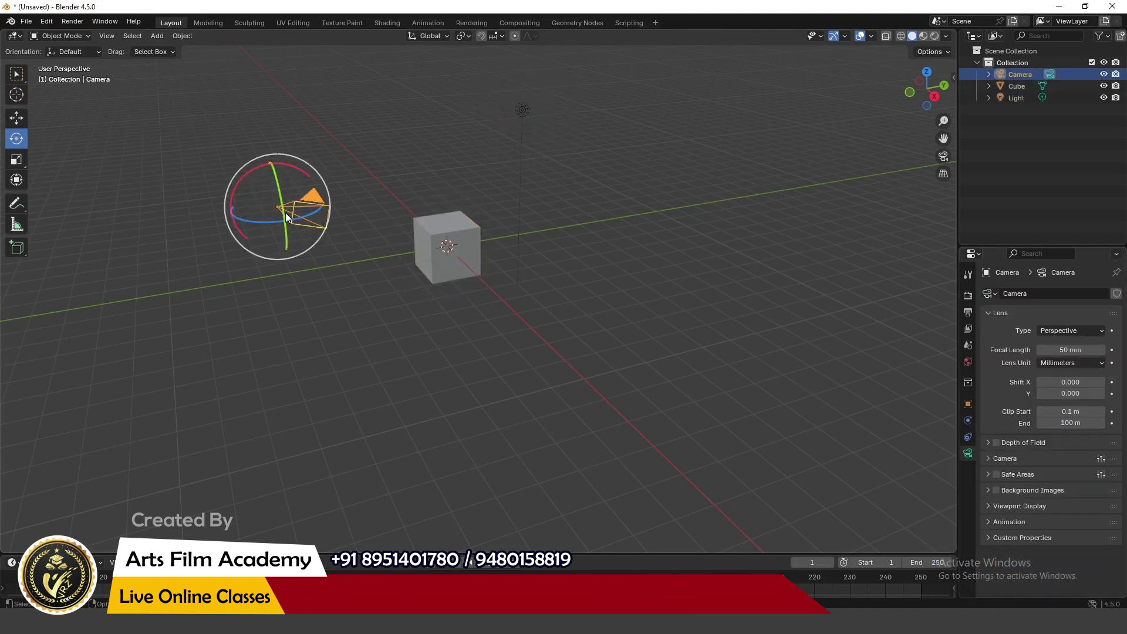
left_click(747, 406)
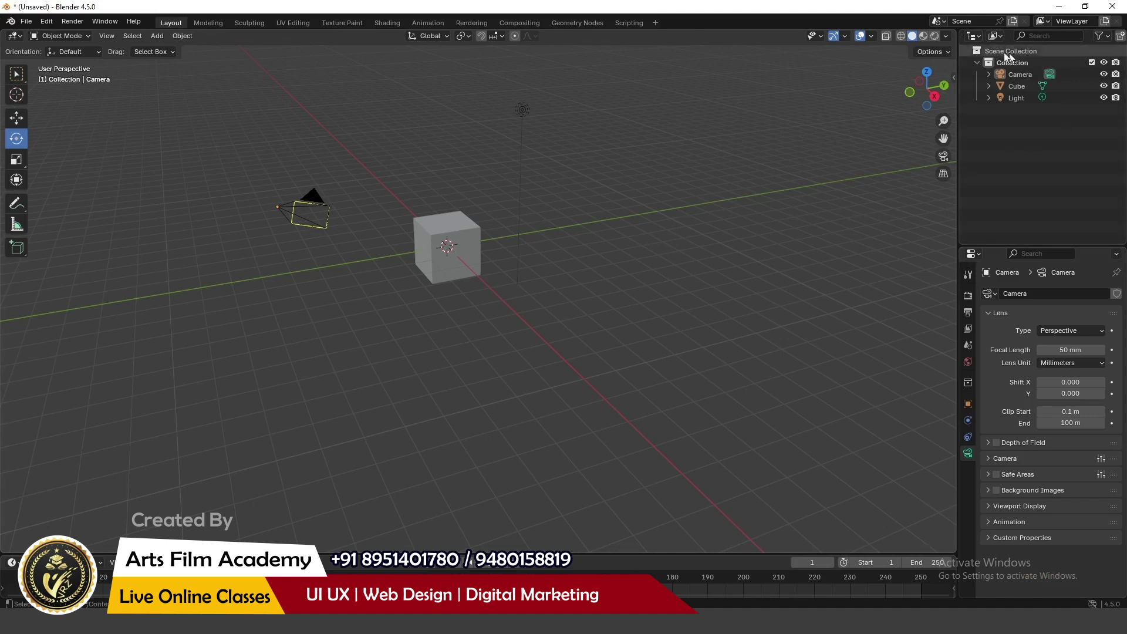
left_click(972, 37)
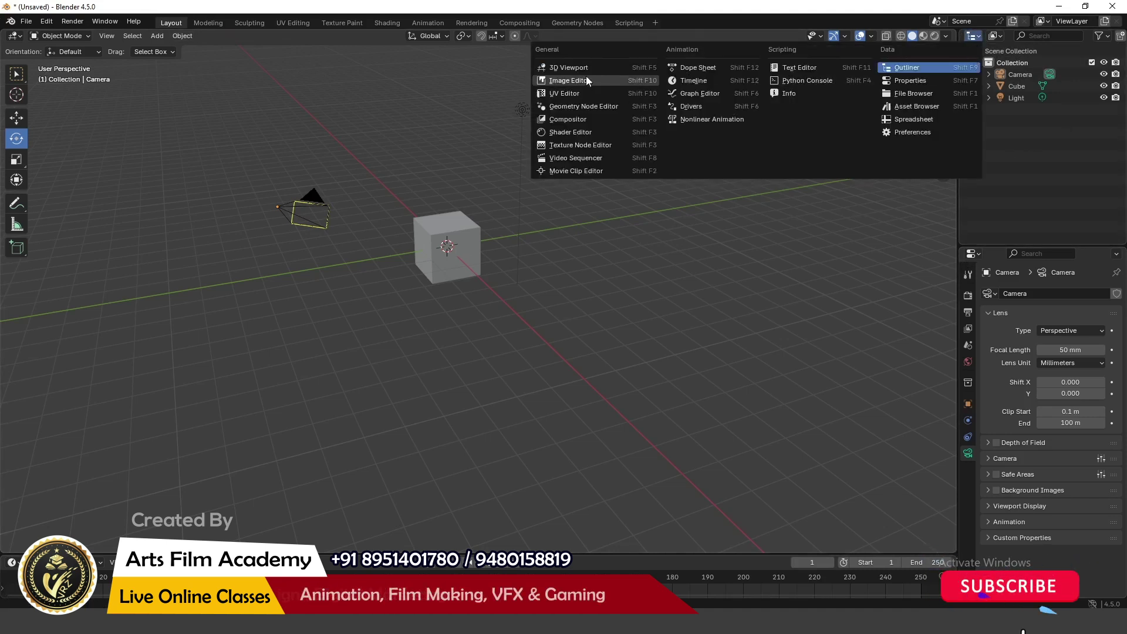
left_click(566, 68)
left_click(14, 37)
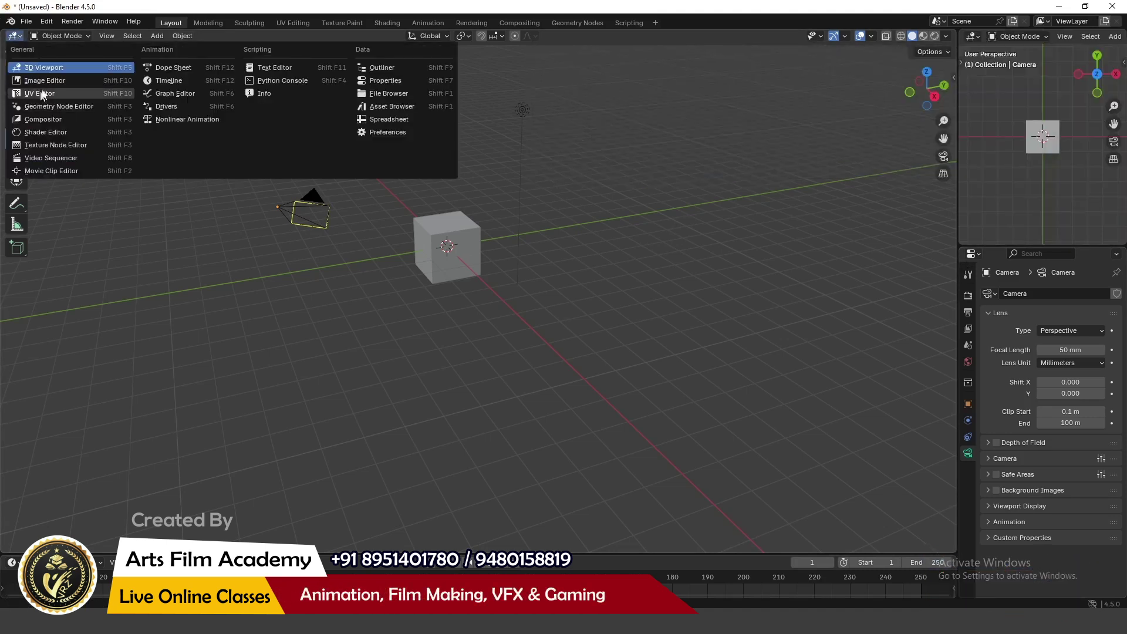
left_click(403, 67)
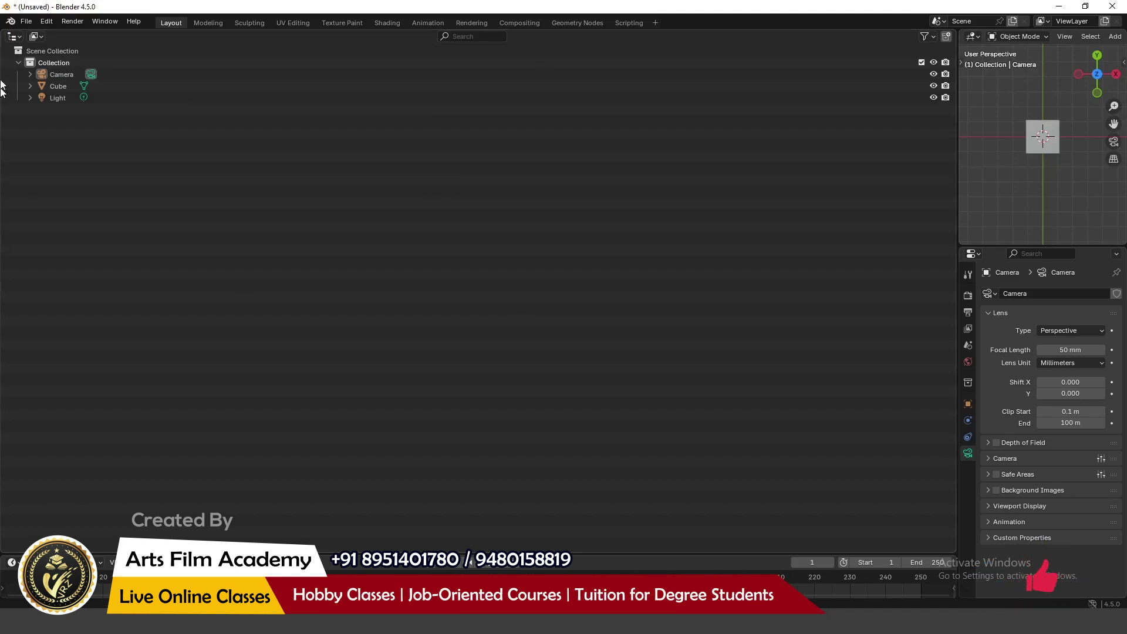
left_click(13, 38)
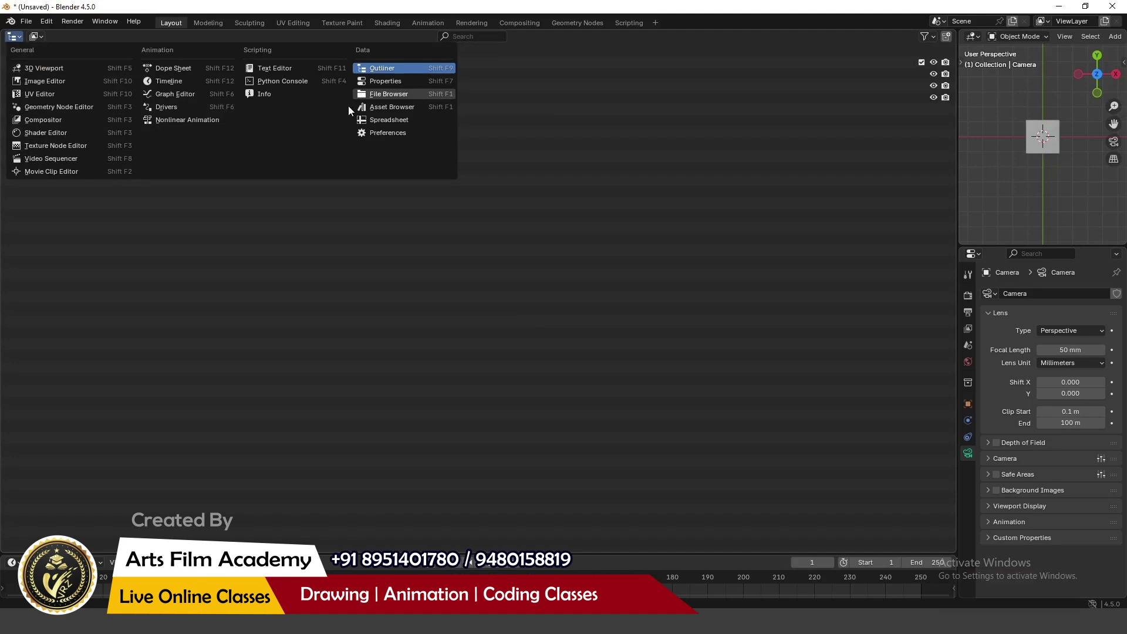
left_click(60, 68)
left_click(972, 38)
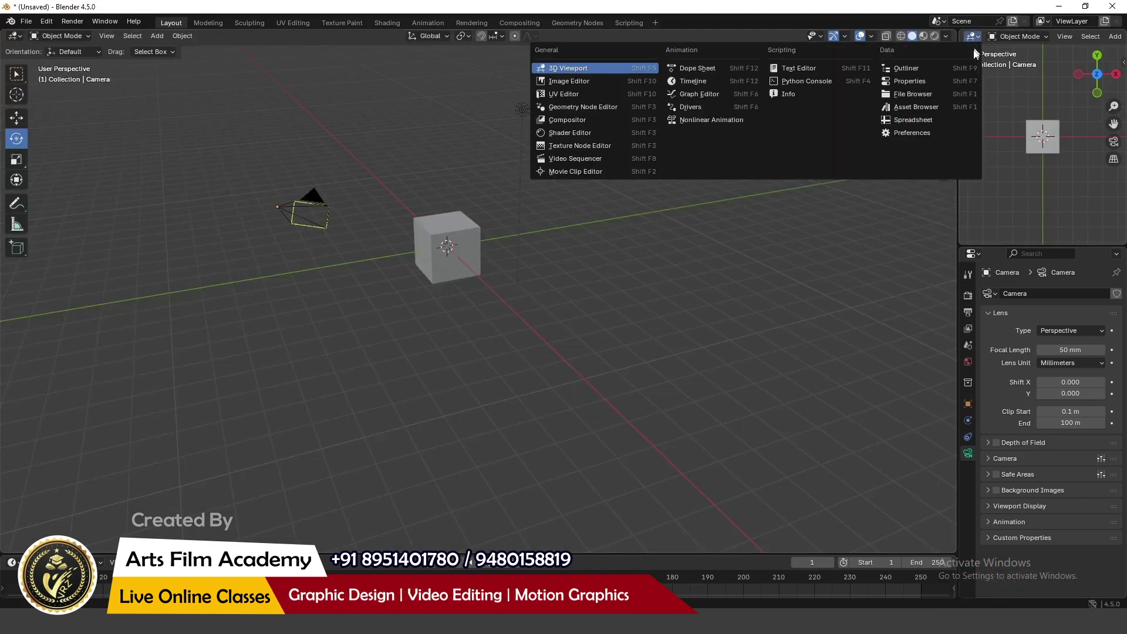
left_click(928, 66)
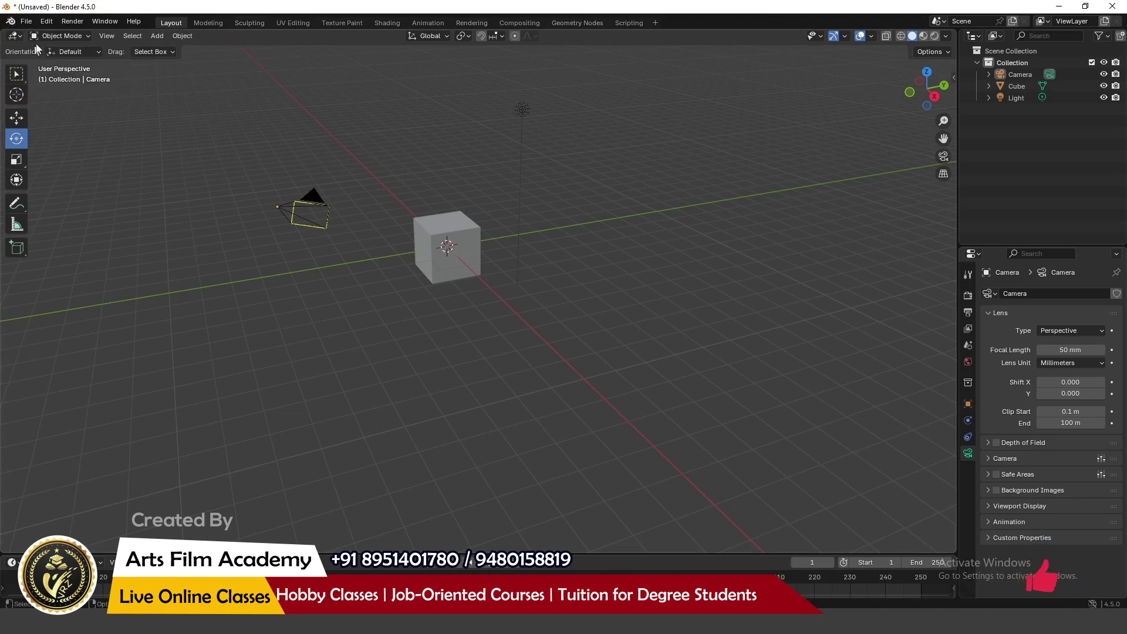
Hide the 3D viewport header and collapse the top bar menus into one compact menu
right_click(67, 34)
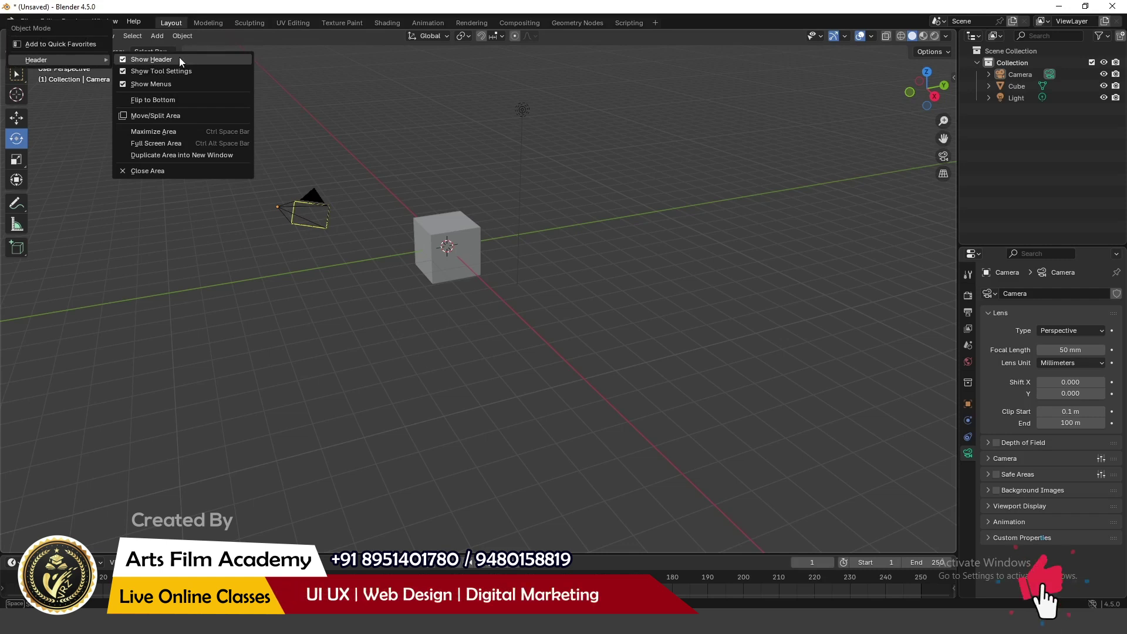
left_click(178, 59)
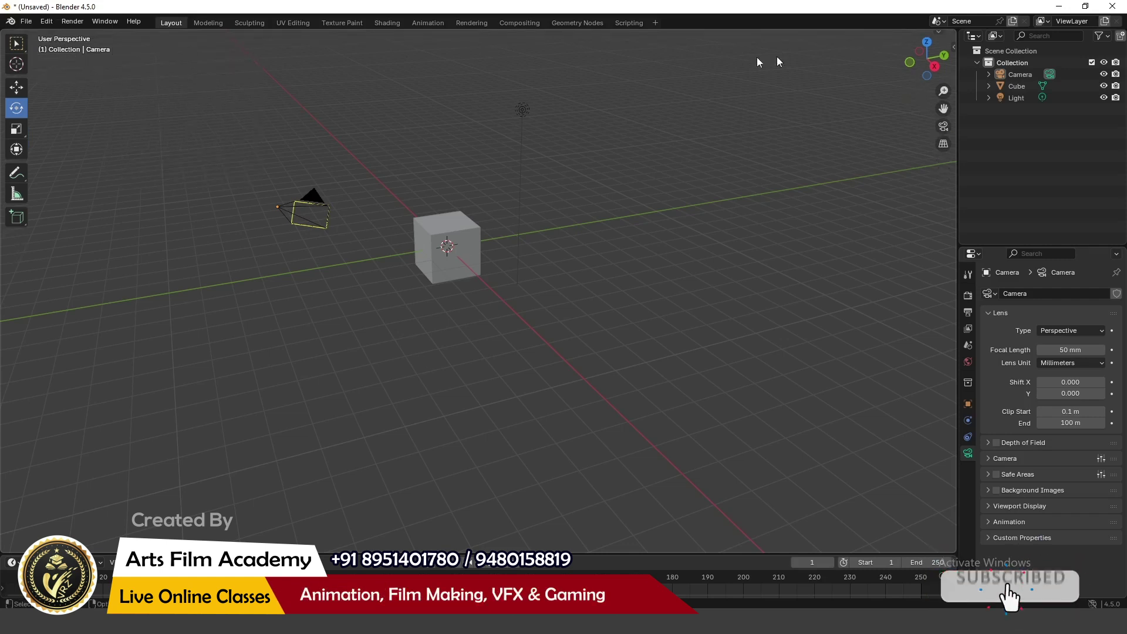
right_click(26, 22)
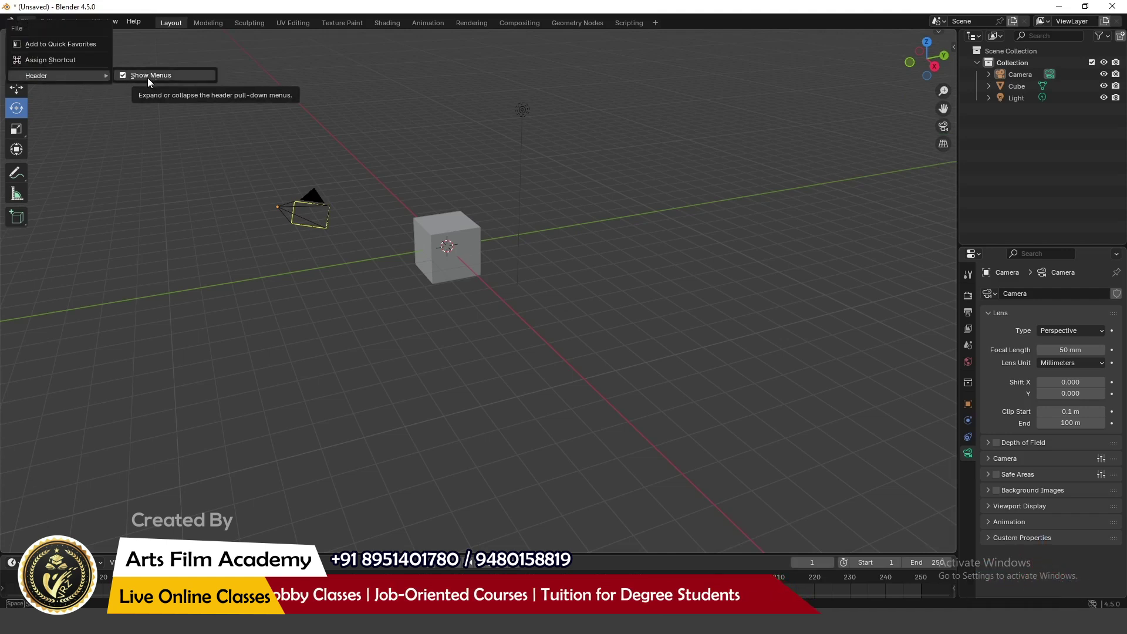
left_click(148, 80)
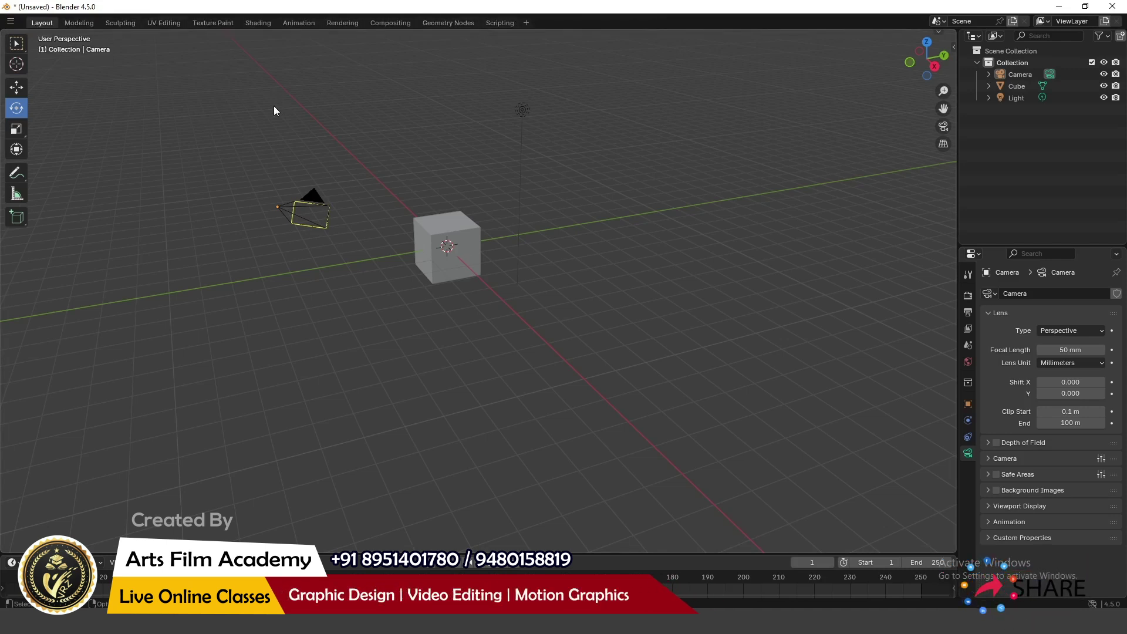
Open the collapsed menu, then re-enable Show Menus to expand File, Edit, Render, Window and Help
left_click(10, 24)
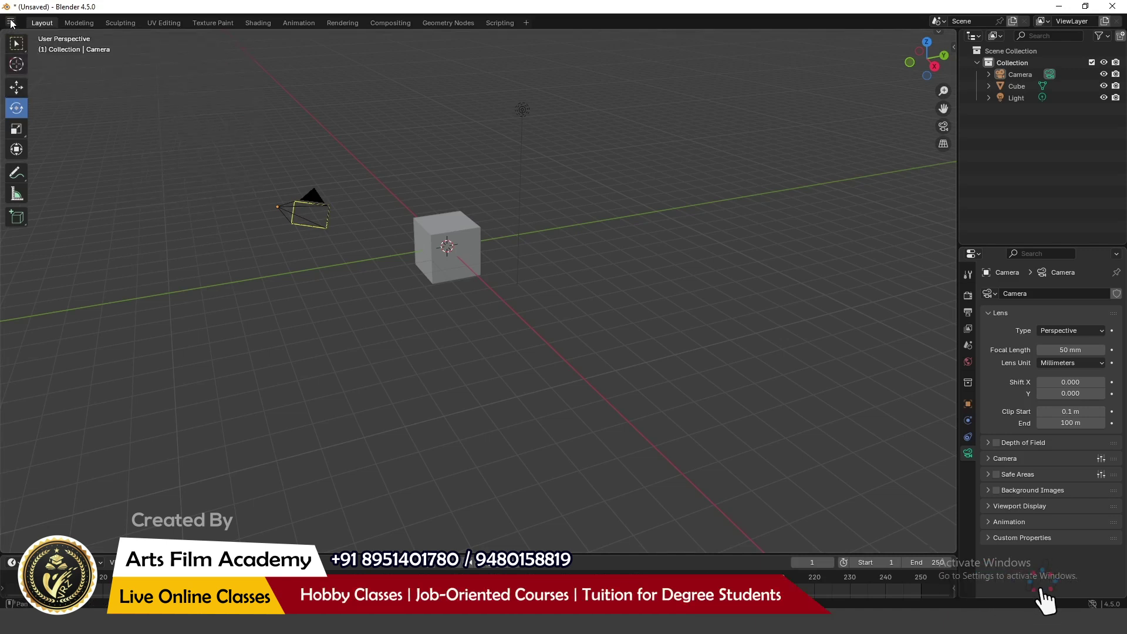
right_click(10, 24)
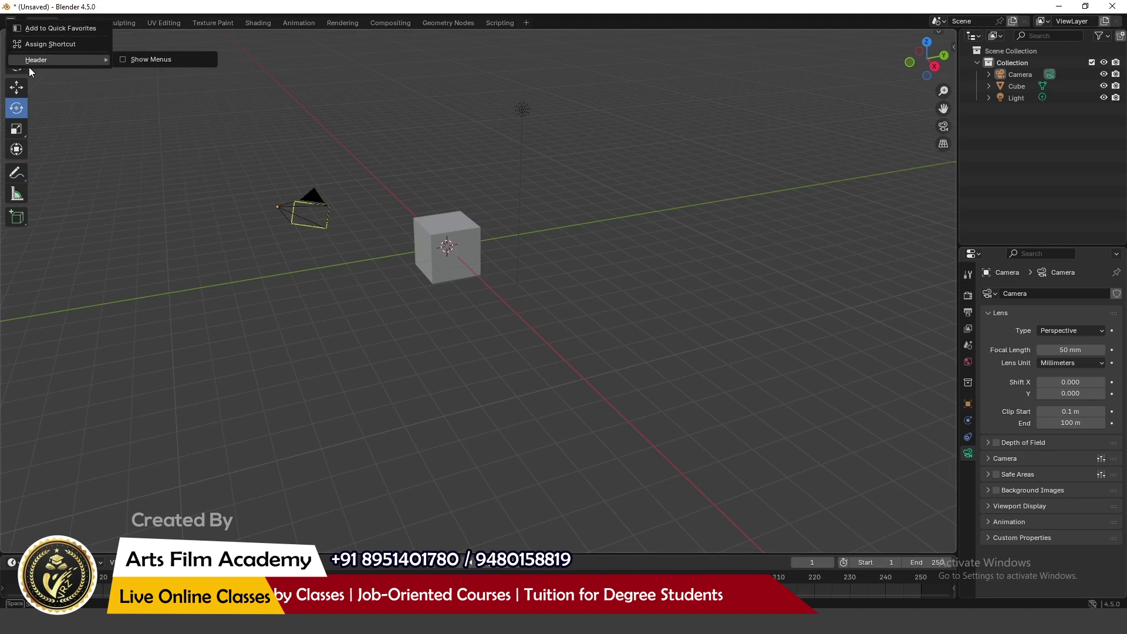
left_click(164, 61)
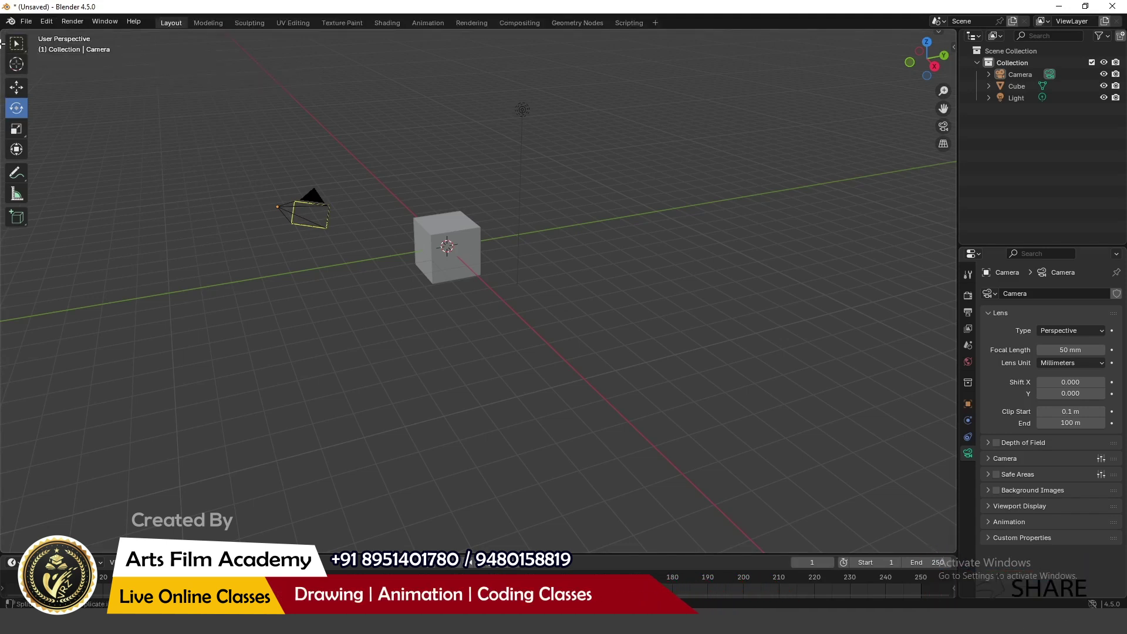
Re-enable Show Header for the 3D Viewport to bring back the Object Mode header
right_click(10, 24)
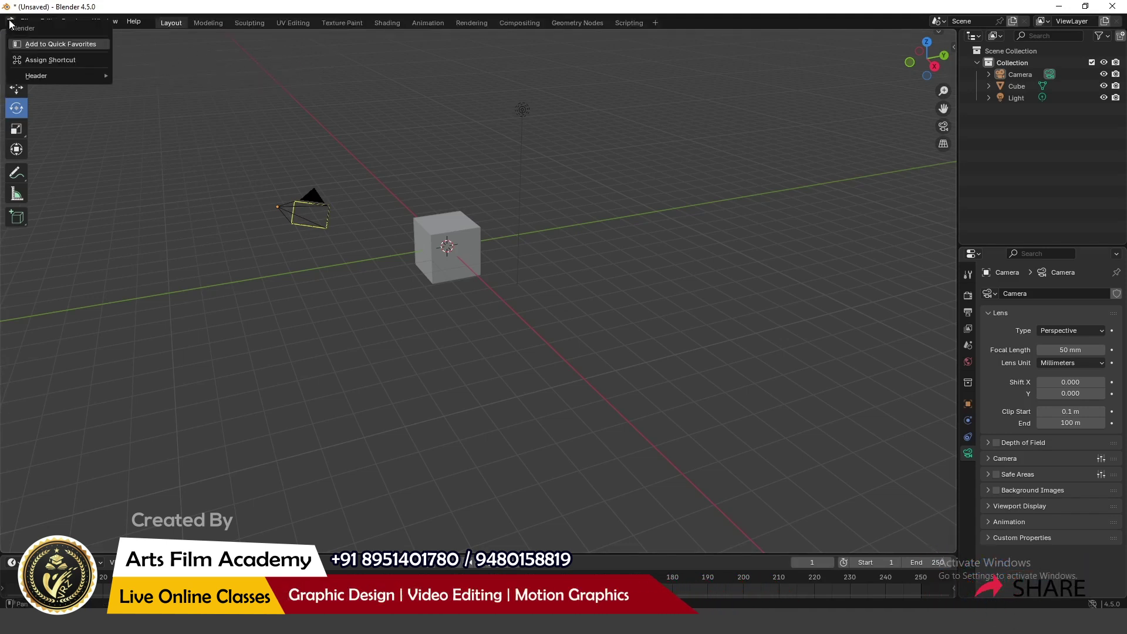
mouse_move(55, 72)
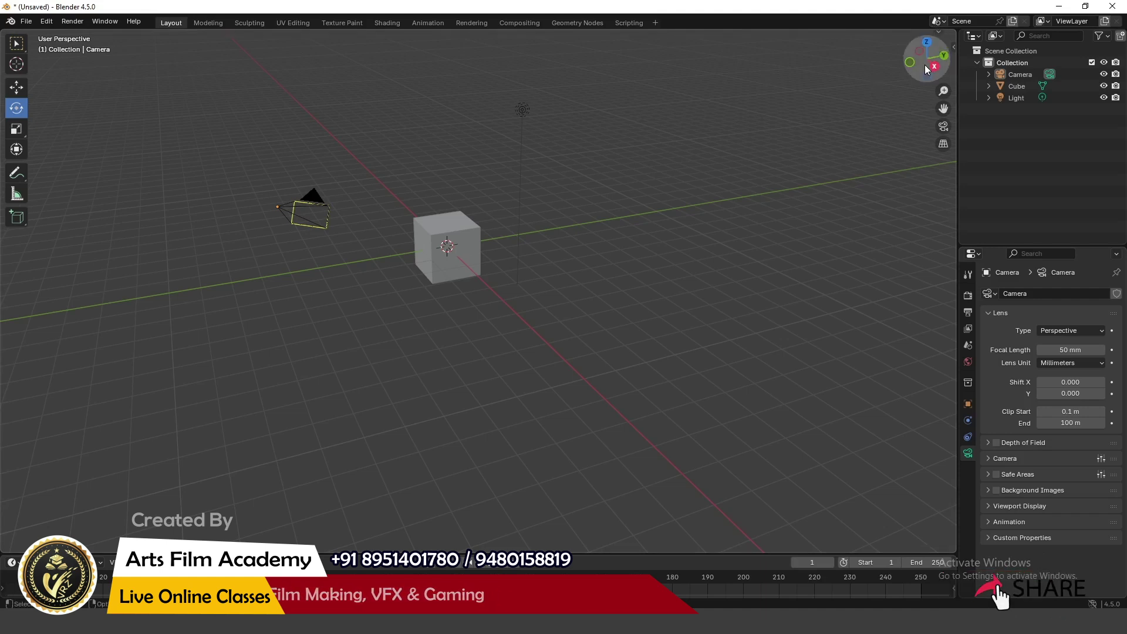
left_click(943, 30)
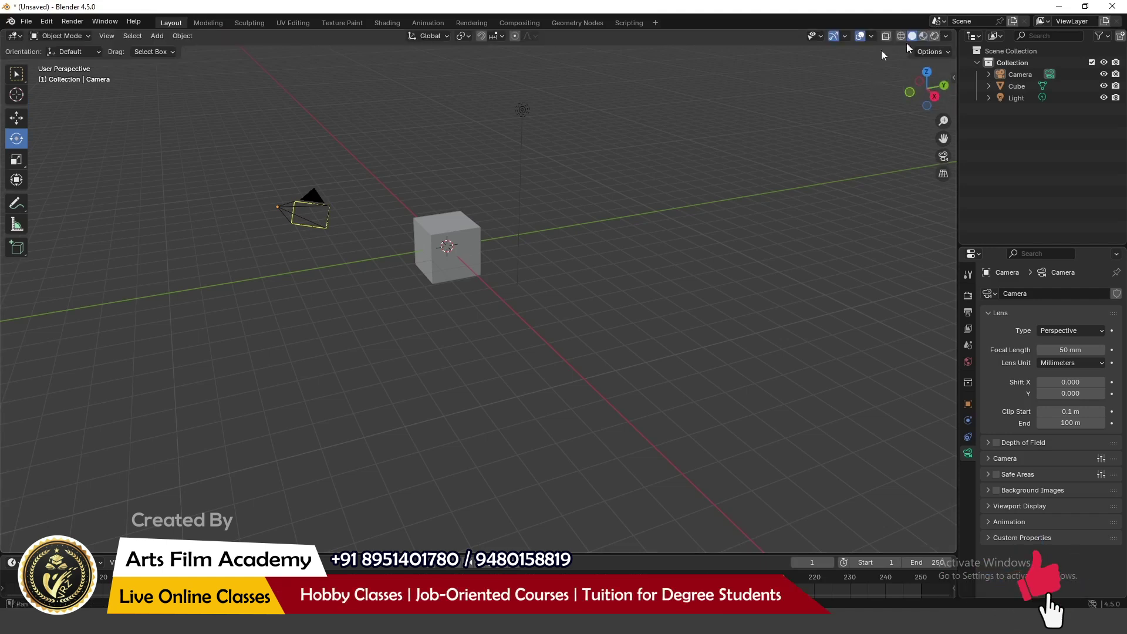